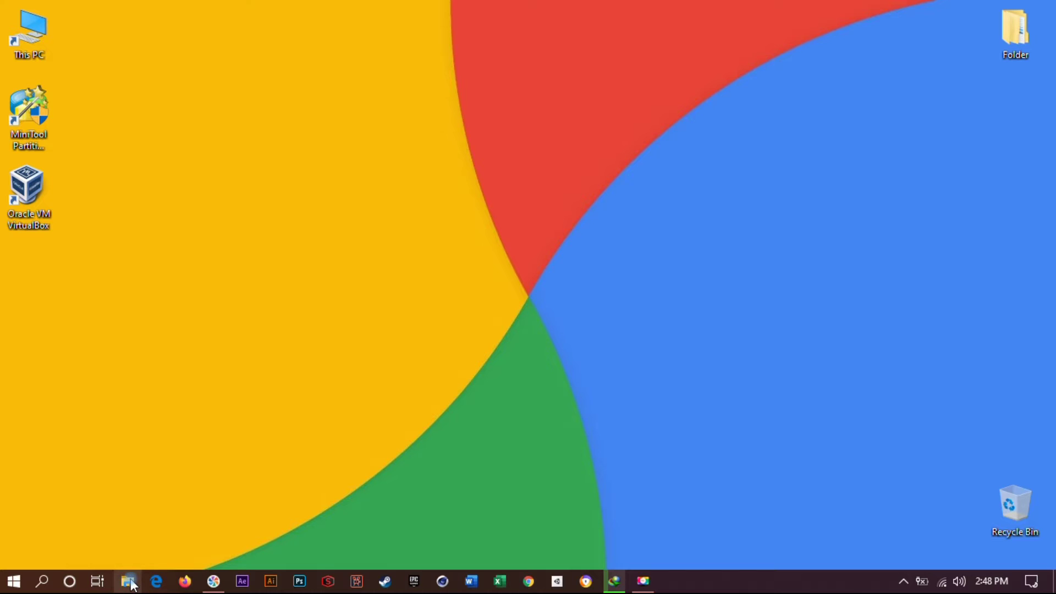
Open File Explorer and show the contents of This PC
key(super+e)
drag(355, 278, 357, 339)
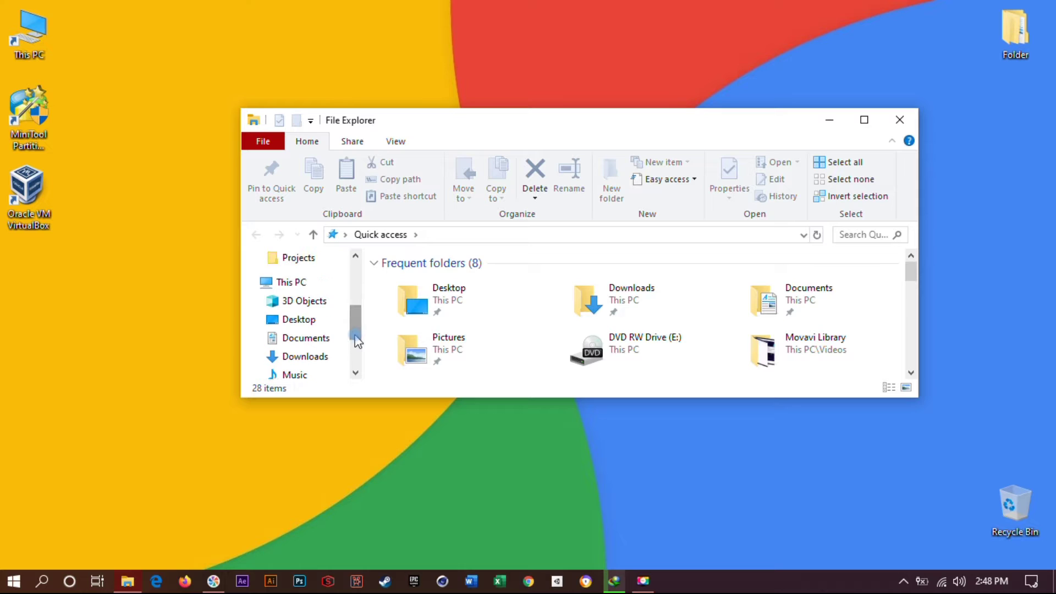
click(249, 281)
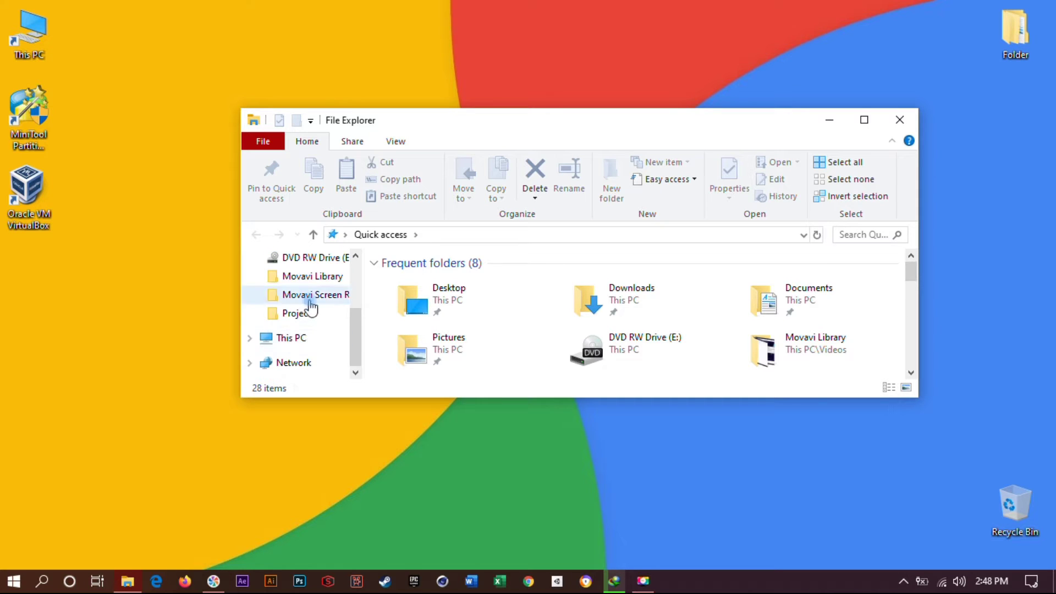
click(250, 337)
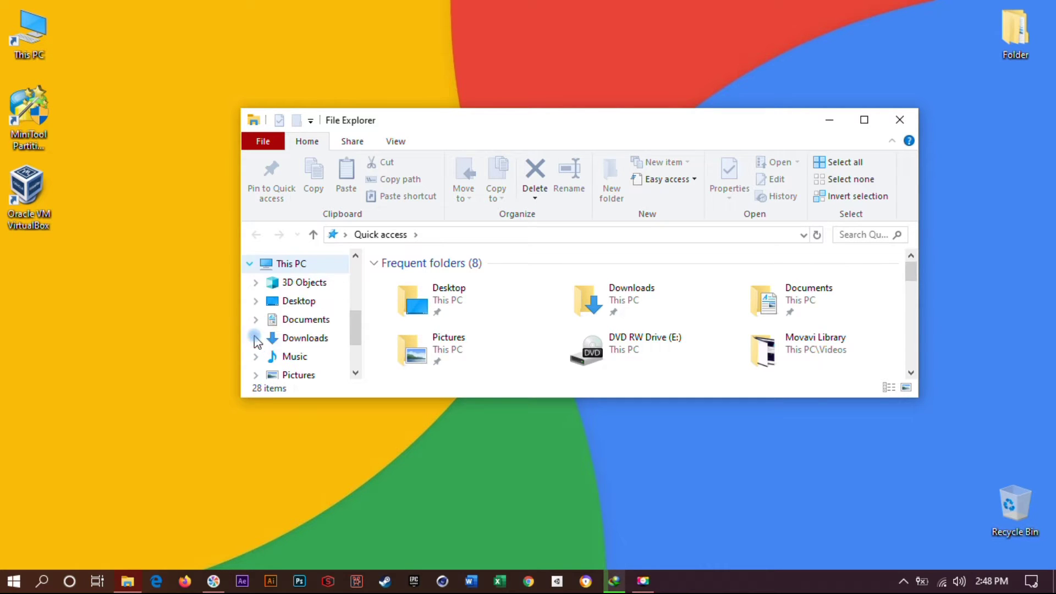
click(306, 264)
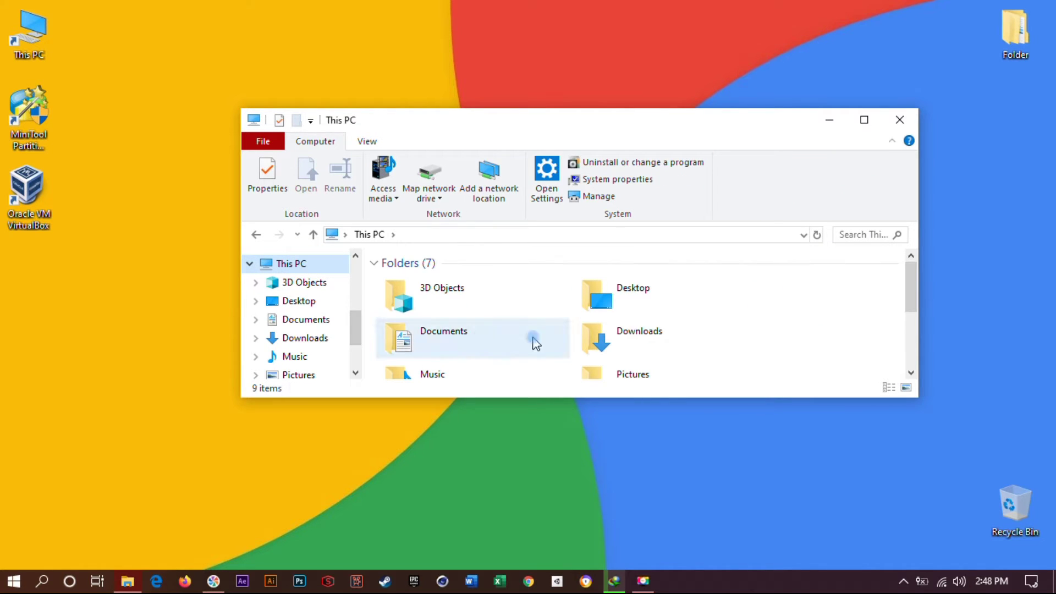
Enlarge and reposition the File Explorer window so that all folders and drives fit in view
drag(639, 399, 637, 549)
drag(573, 130, 542, 68)
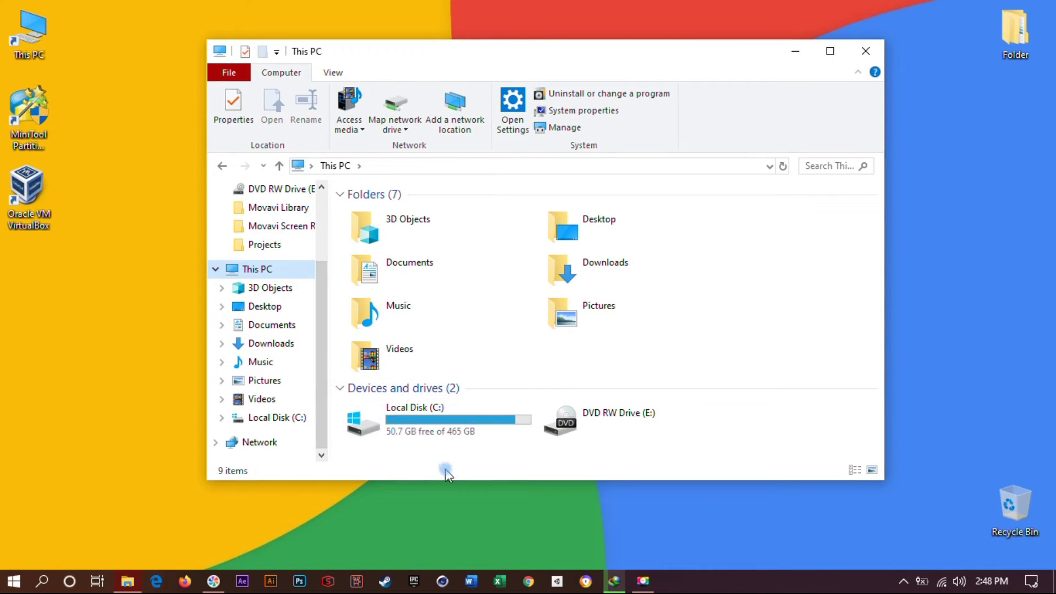
drag(439, 481, 436, 500)
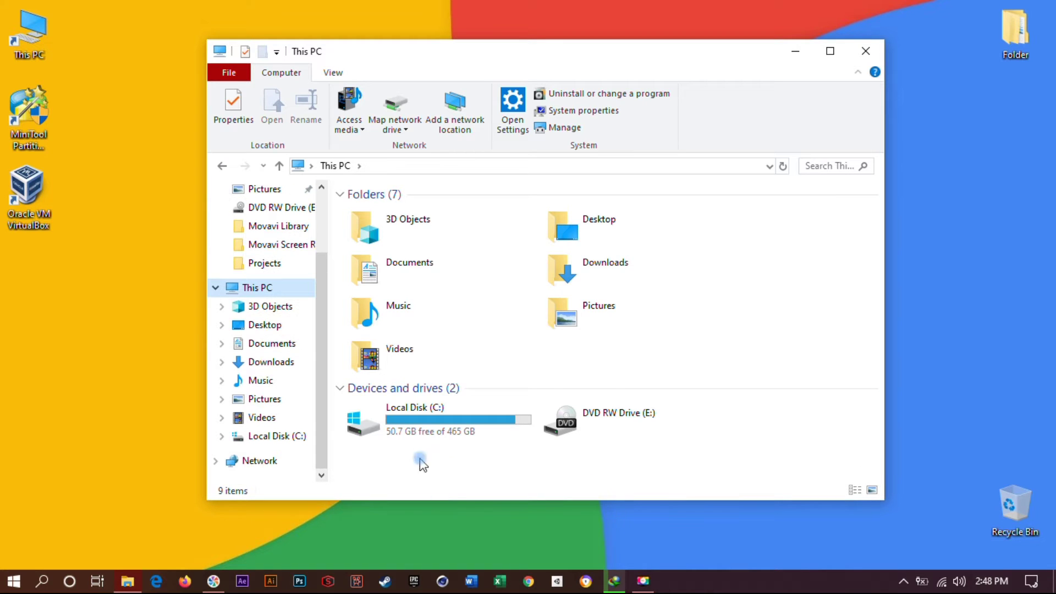
Open the properties of Local Disk (C:) and look over its maintenance tools and general disk usage
click(424, 429)
right_click(424, 430)
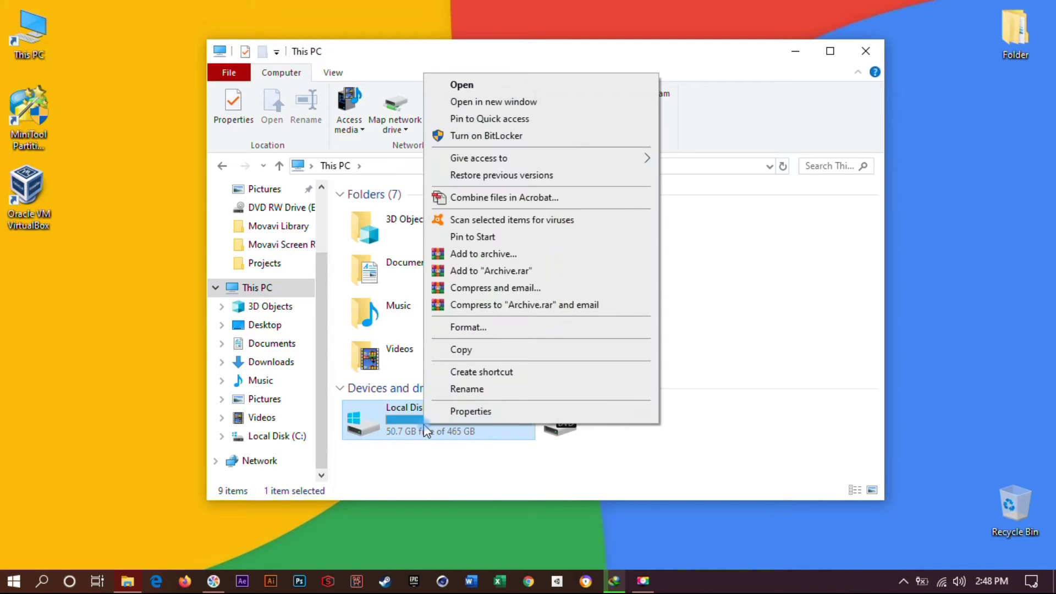
click(498, 416)
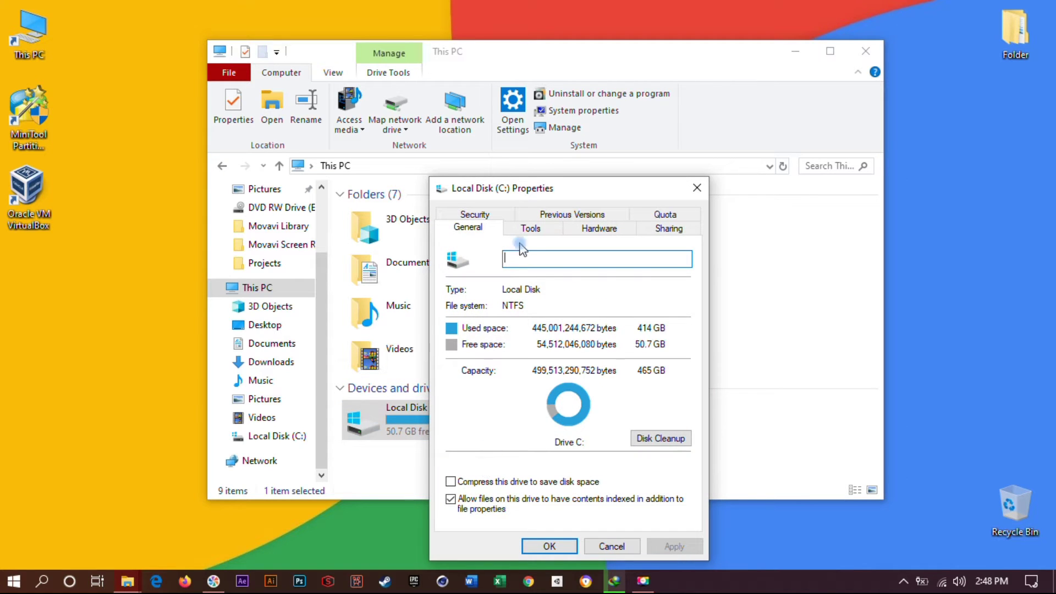
drag(558, 190, 555, 95)
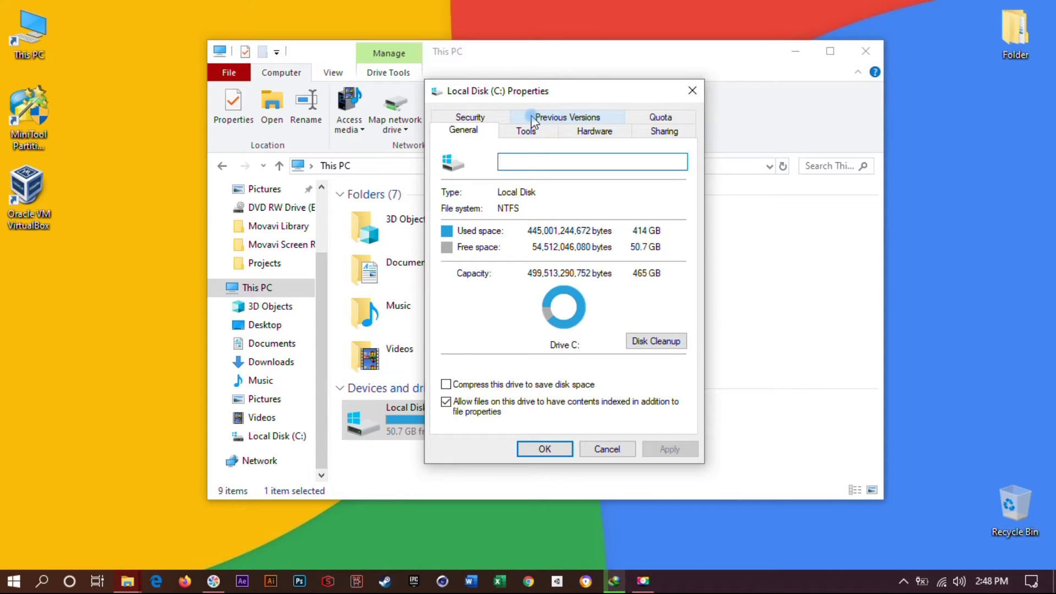
click(522, 130)
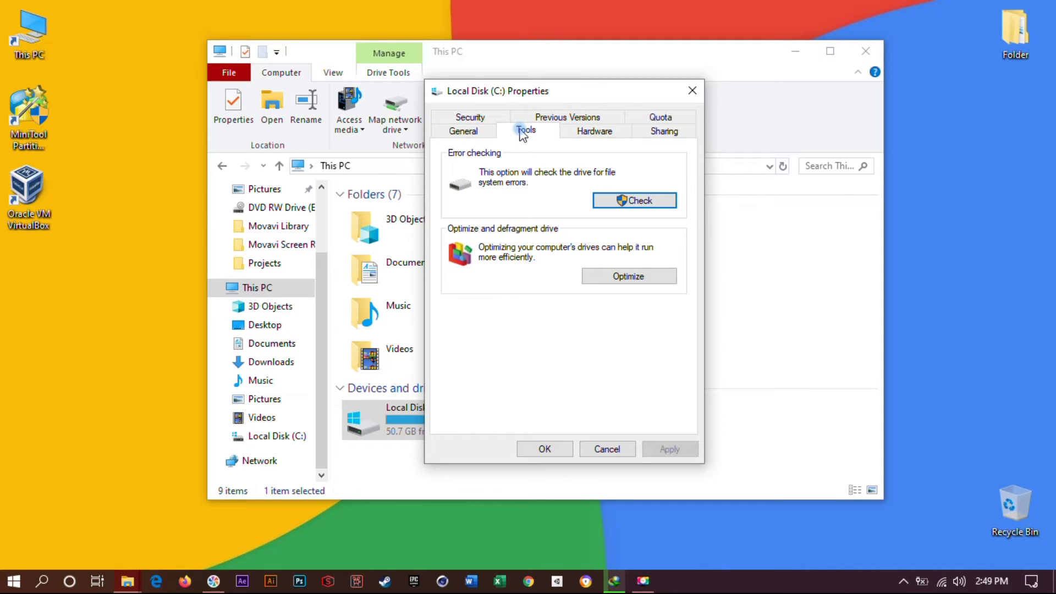
click(472, 132)
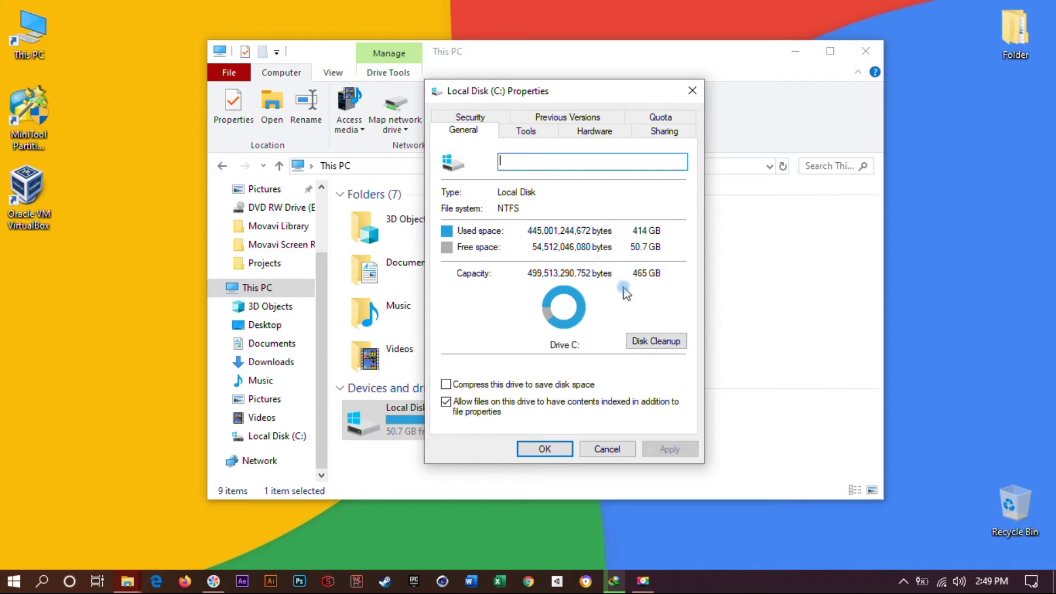
Start Disk Cleanup for drive C: and review the full list of file categories that can be deleted
click(651, 346)
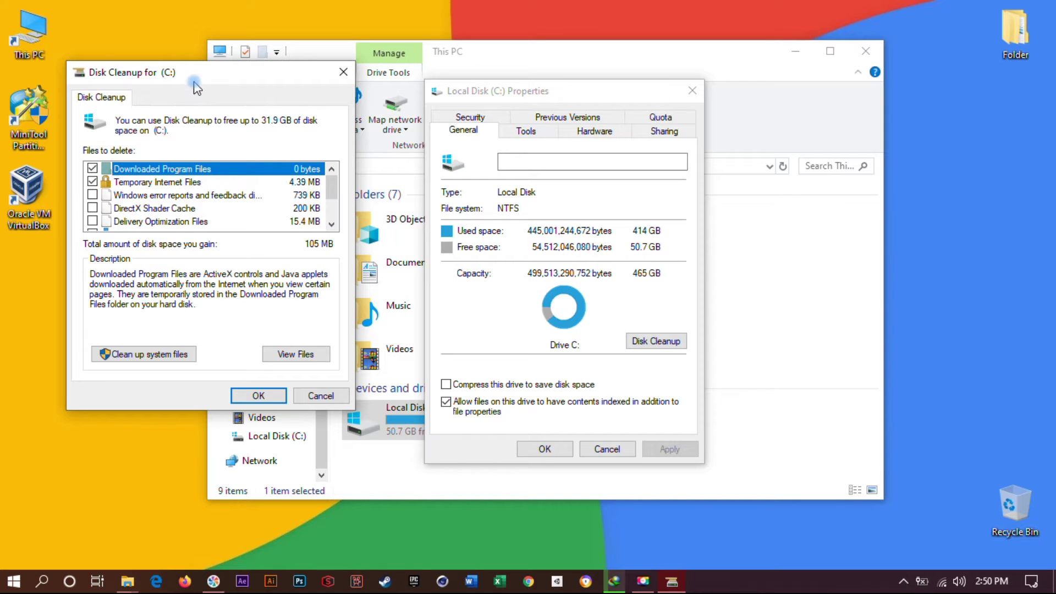
drag(192, 76, 342, 58)
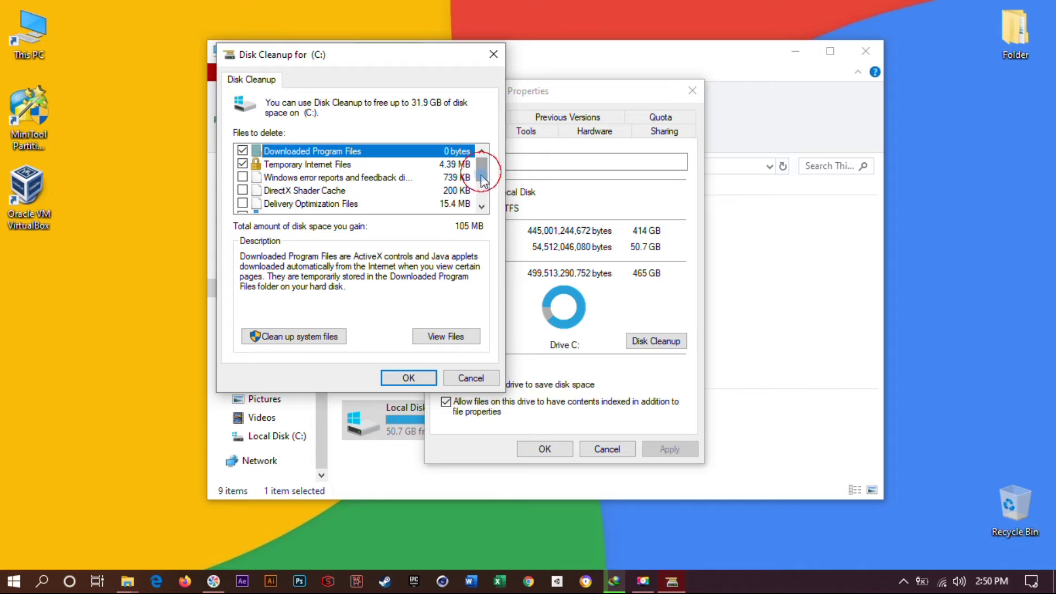
scroll(480, 188, down, 1)
drag(478, 180, 476, 167)
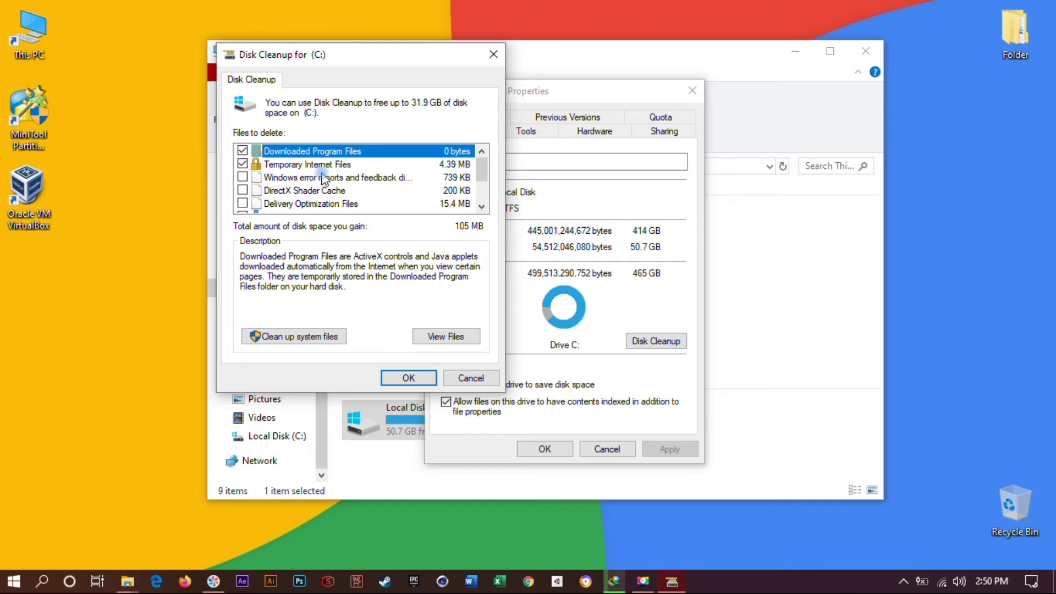
click(239, 174)
click(242, 177)
click(483, 172)
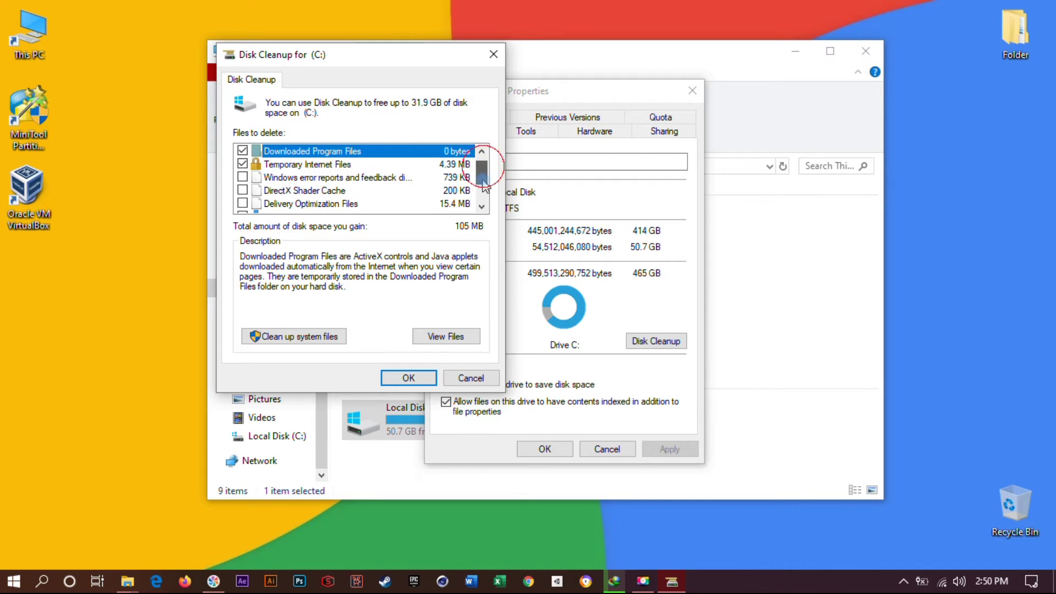
drag(483, 181, 482, 195)
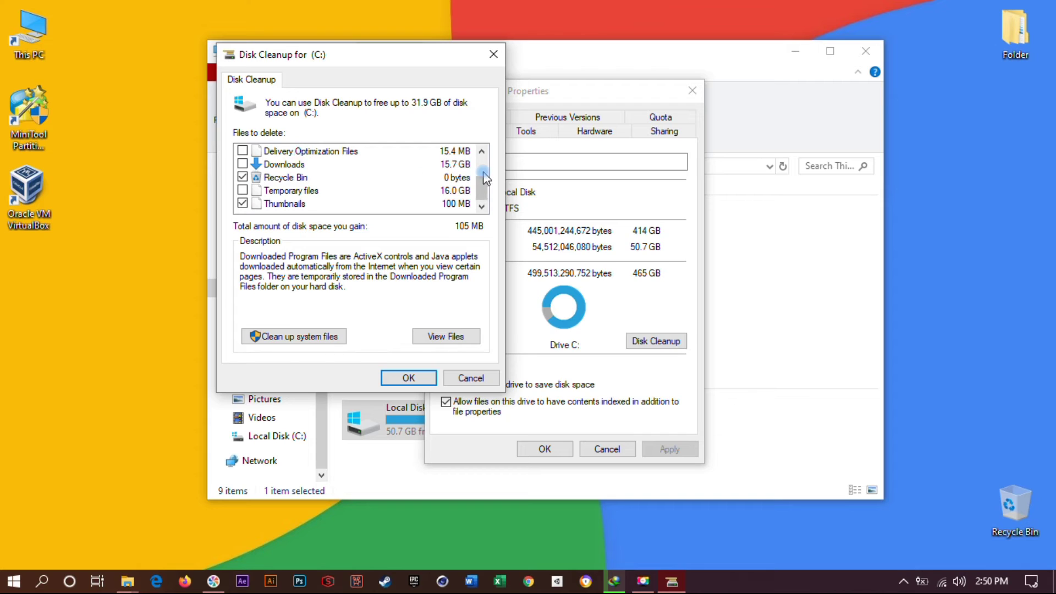
scroll(486, 178, up, 2)
drag(483, 185, 483, 207)
Run the cleanup of the preselected categories on drive C: and permanently delete their files
click(407, 379)
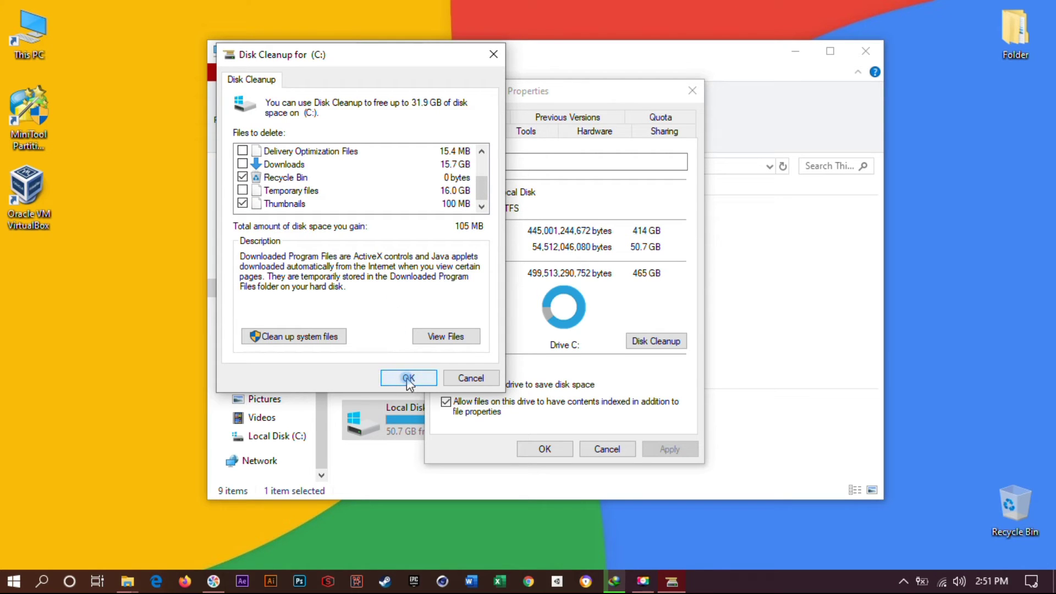
click(409, 379)
click(409, 378)
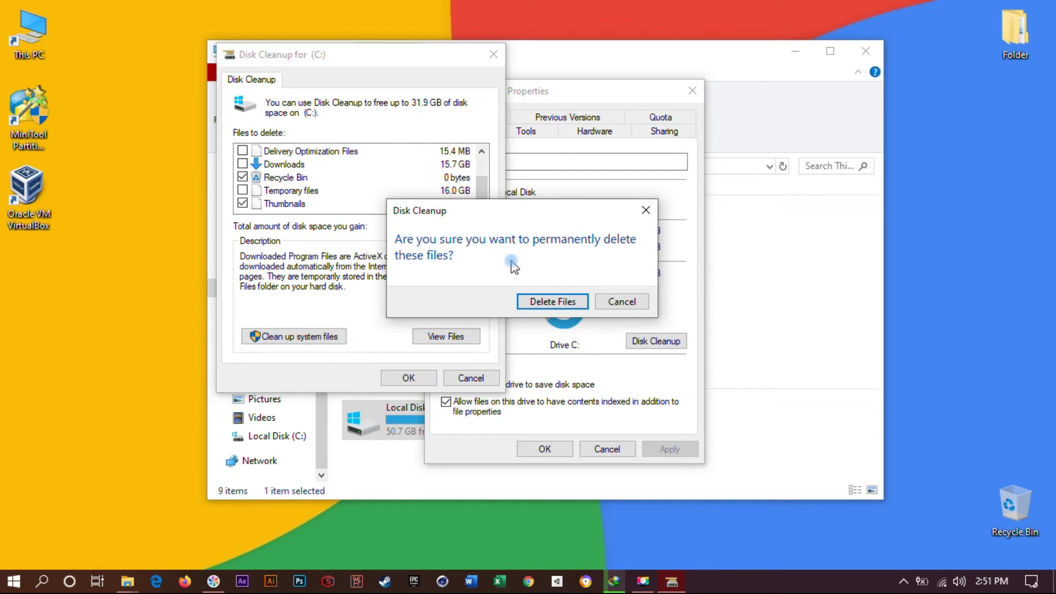
click(552, 302)
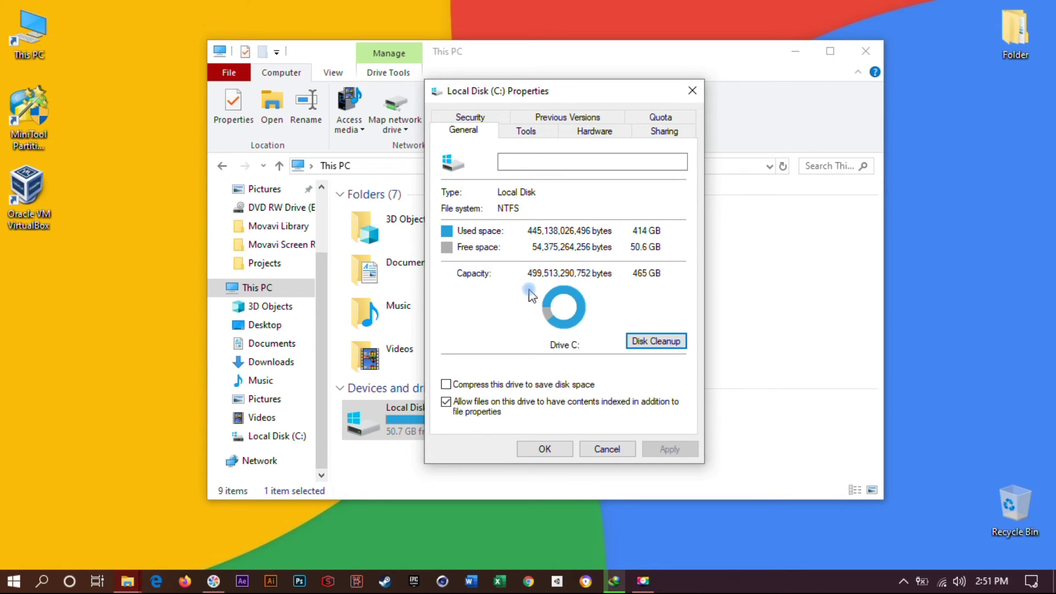
Run the Disk Cleanup scan on drive C: again and review the remaining file categories
click(657, 342)
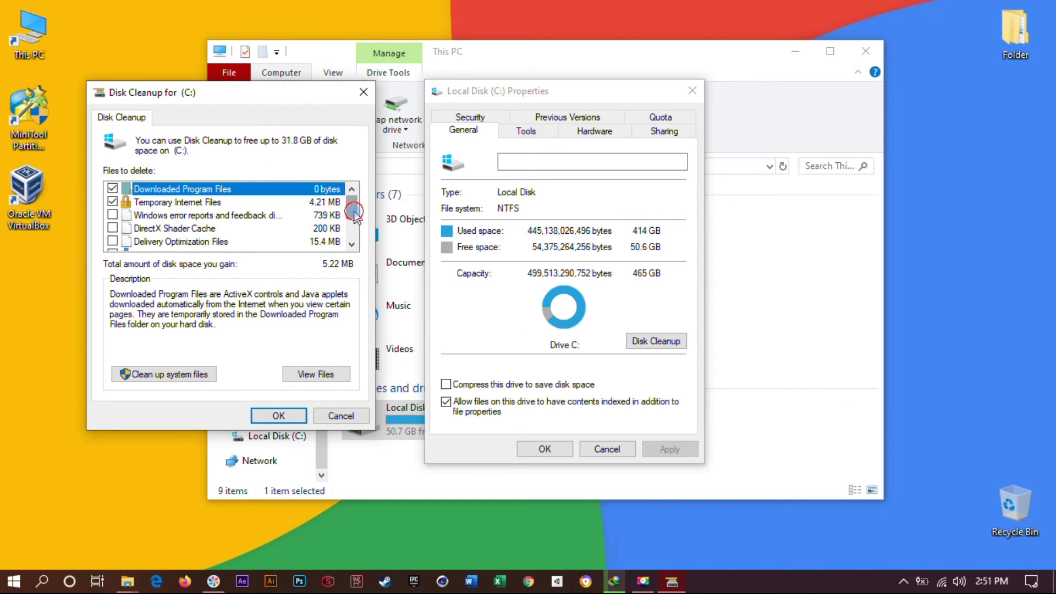
drag(352, 211, 354, 245)
click(352, 189)
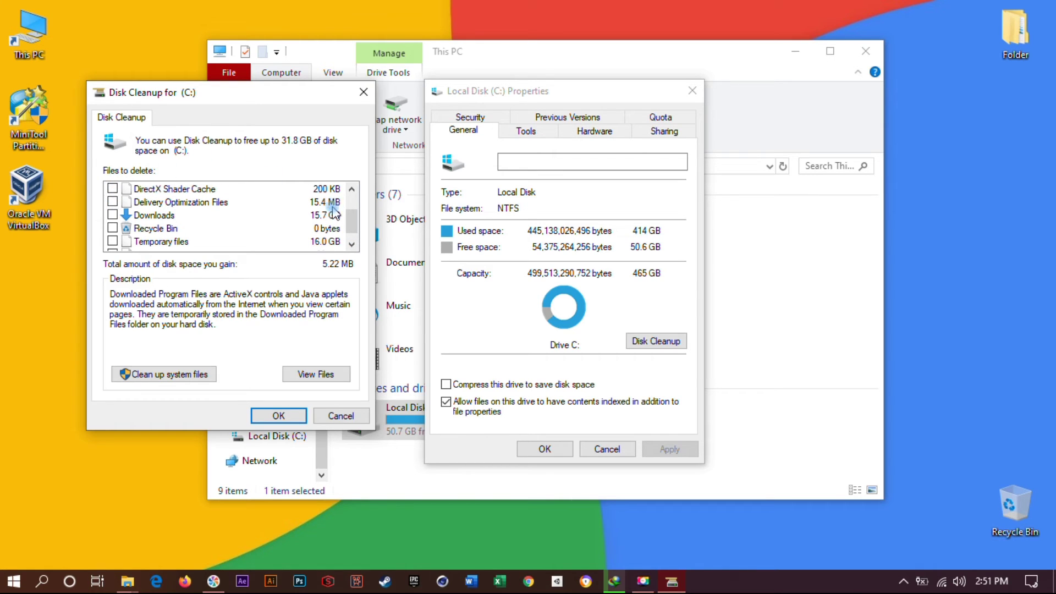
drag(352, 220, 353, 196)
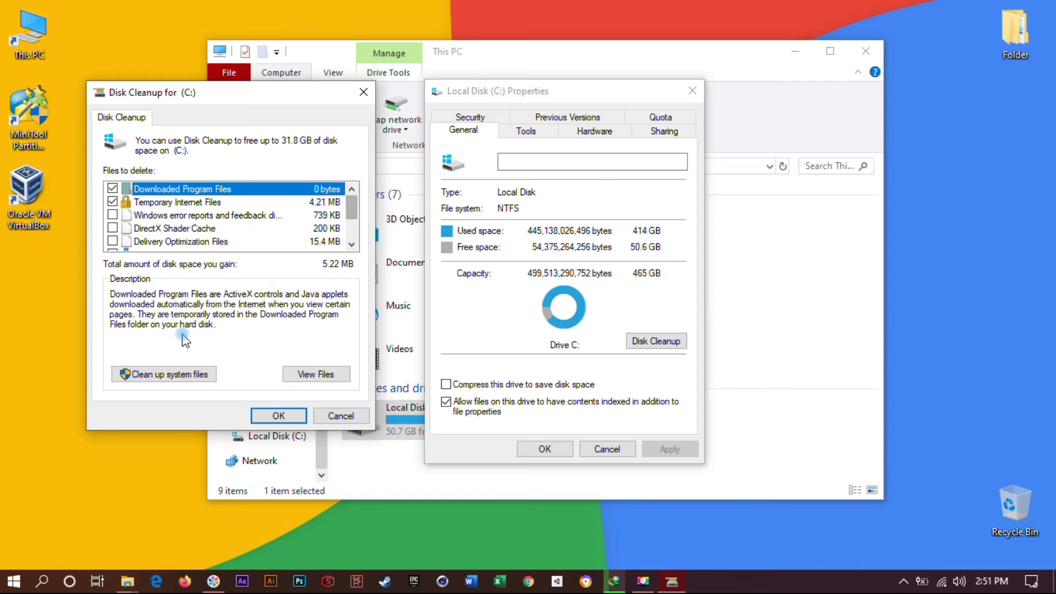
Rescan drive C: with system files included, review the listed categories, and leave Disk Cleanup without deleting anything
click(159, 373)
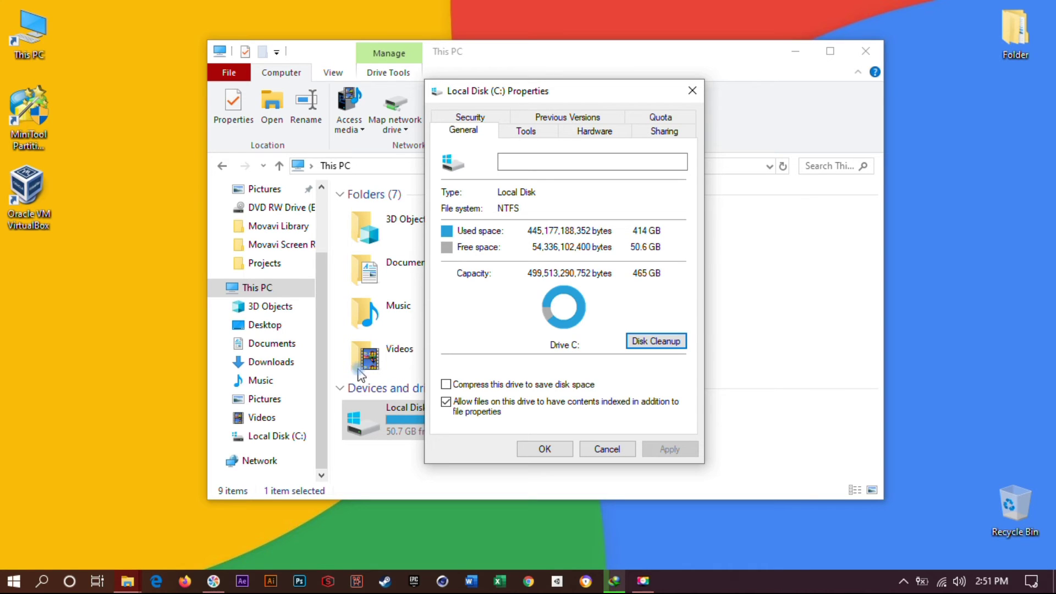
click(655, 342)
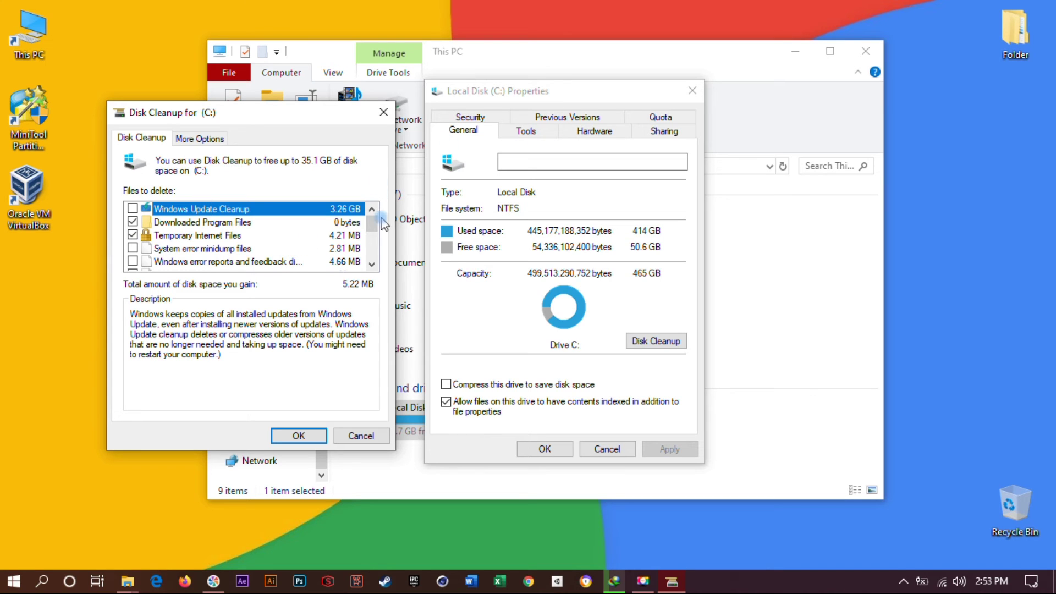
drag(376, 231, 375, 248)
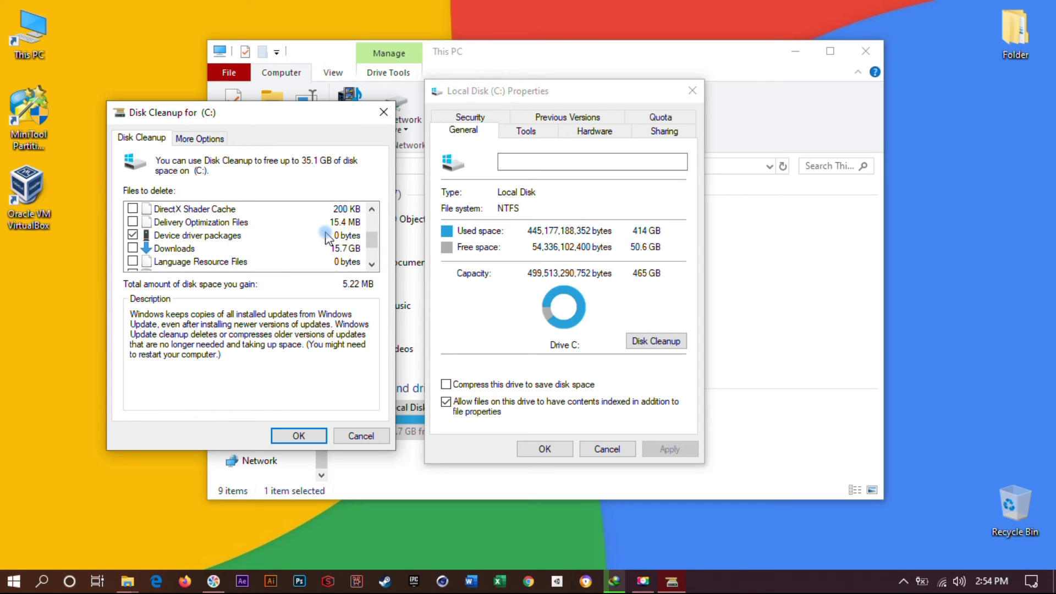
drag(378, 242, 377, 228)
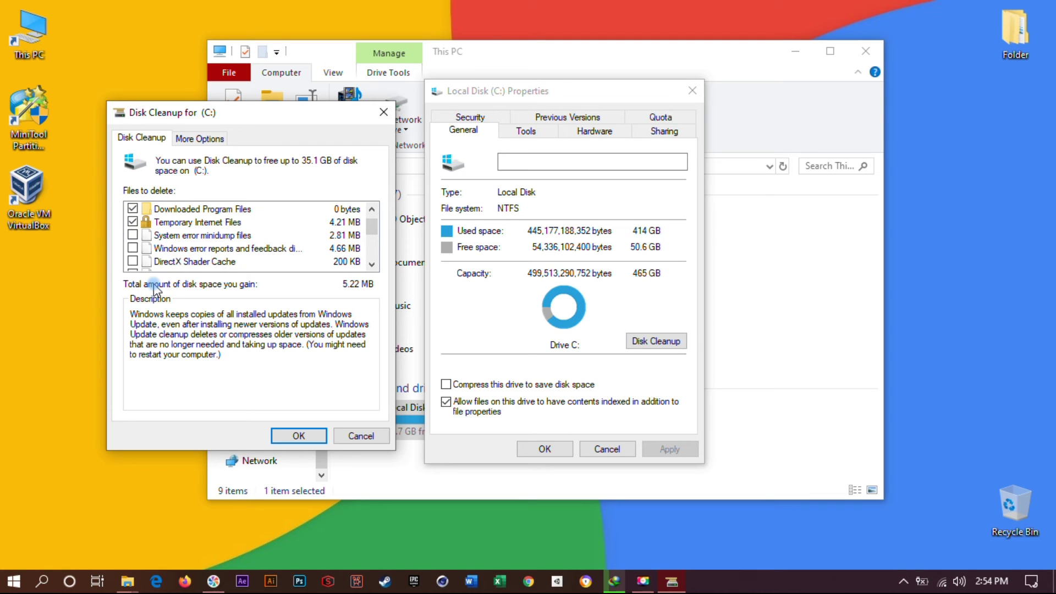
click(360, 437)
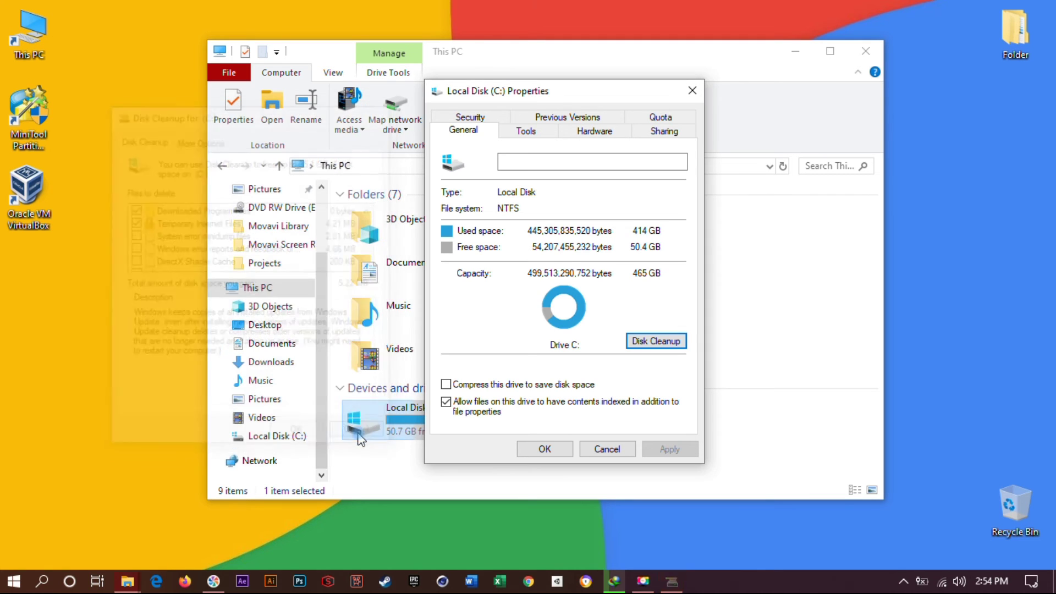
Open Optimize Drives from the C: drive's properties and examine the drive's fragmentation status and optimization schedule
click(581, 132)
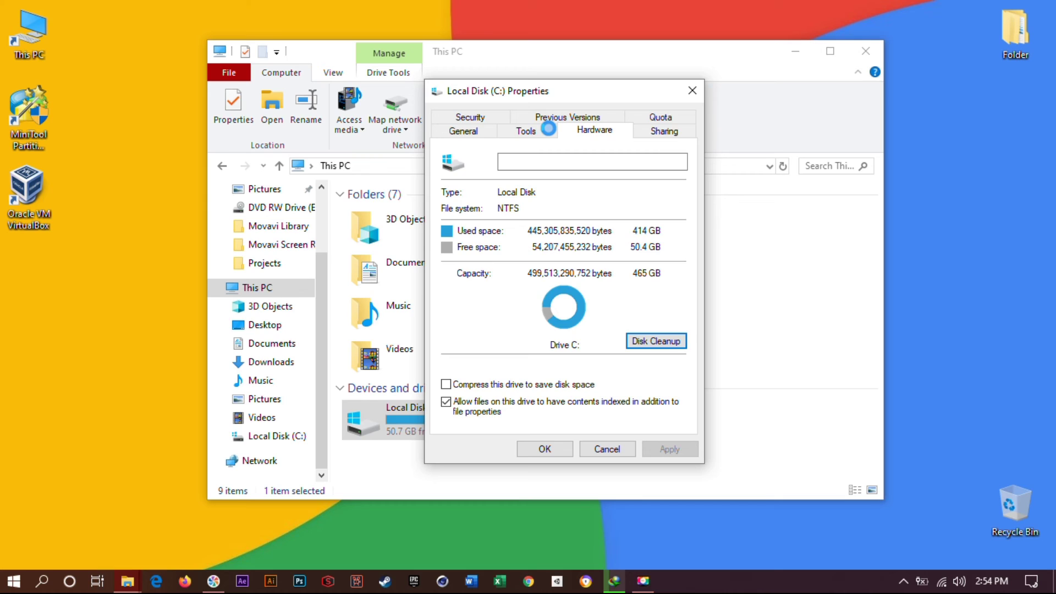
click(541, 132)
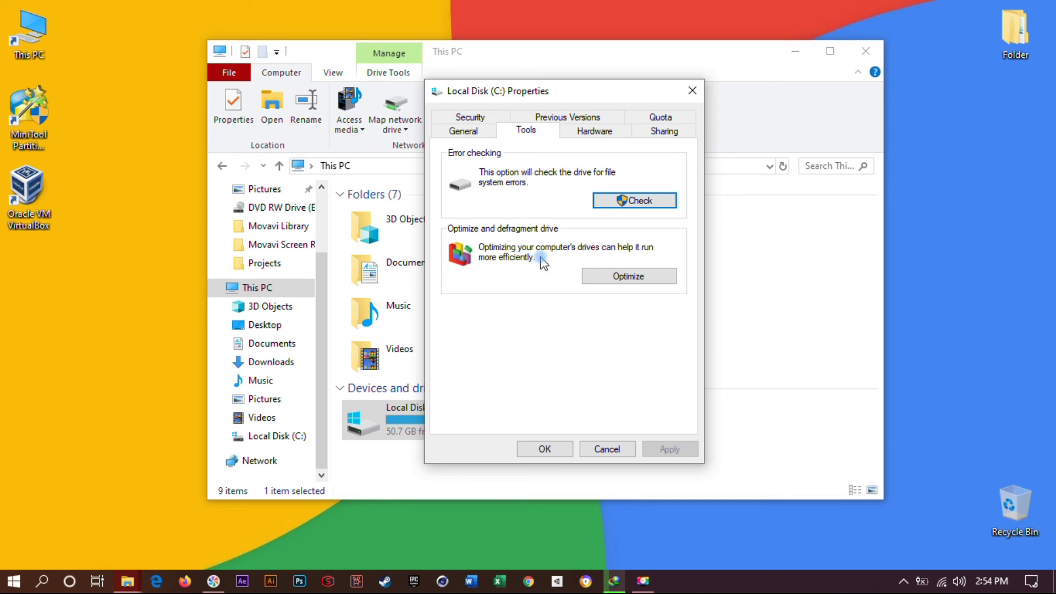
click(598, 279)
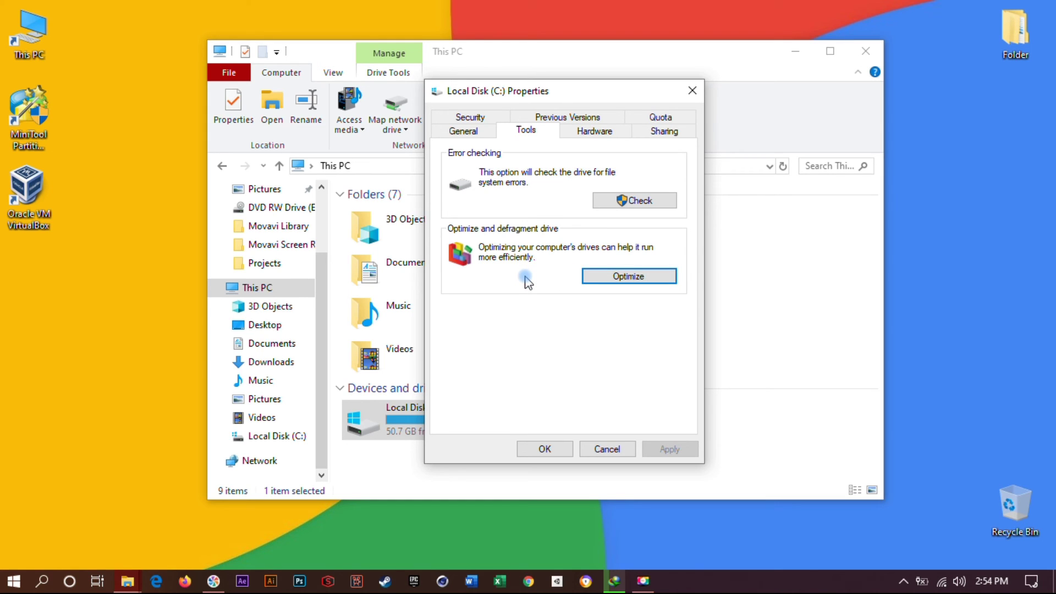
click(608, 285)
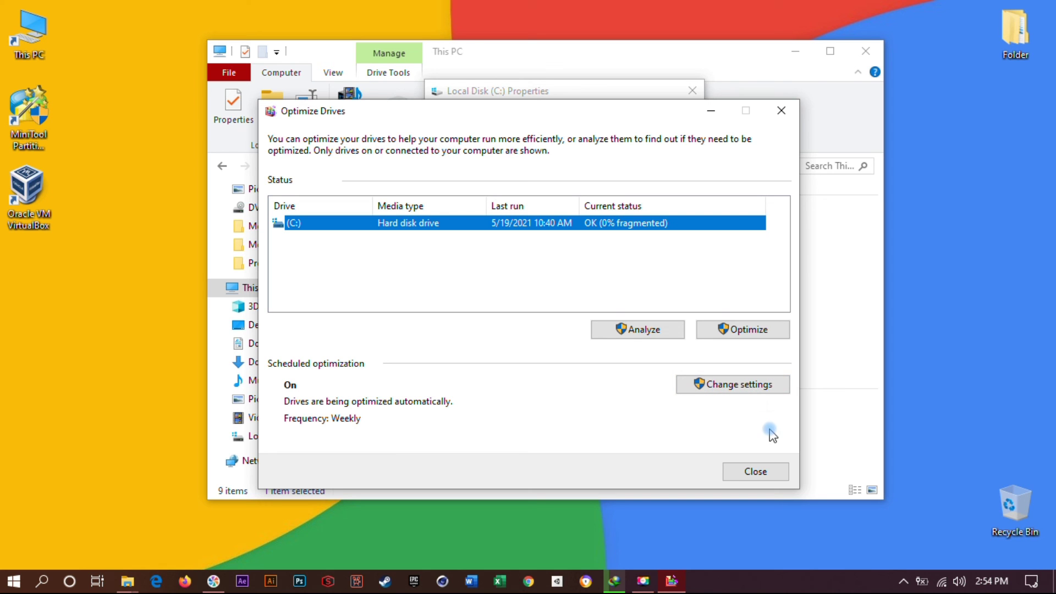
Close Optimize Drives, the drive properties and File Explorer to return to the desktop
click(755, 472)
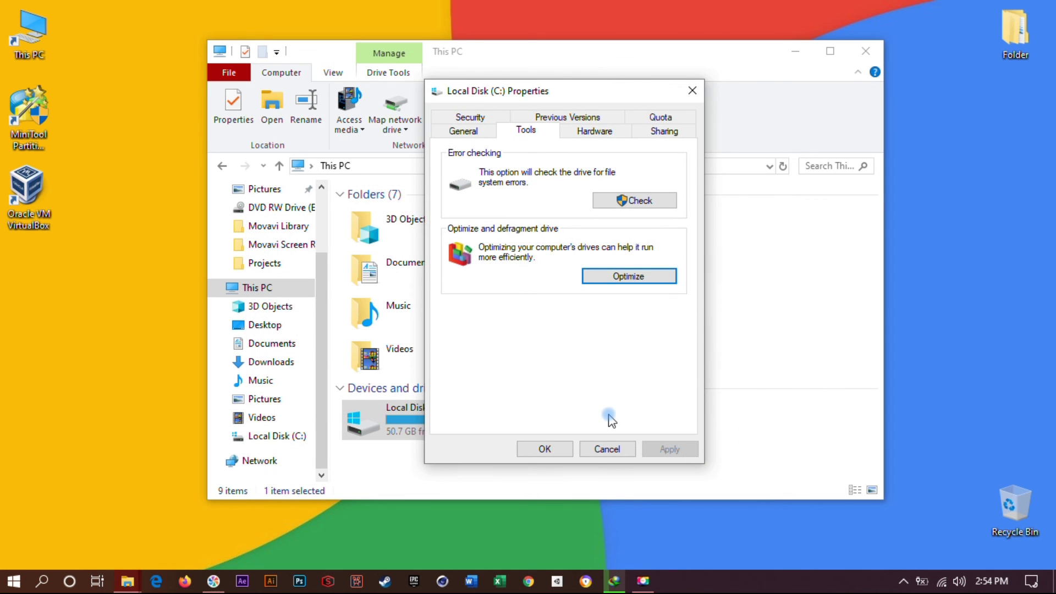
click(607, 448)
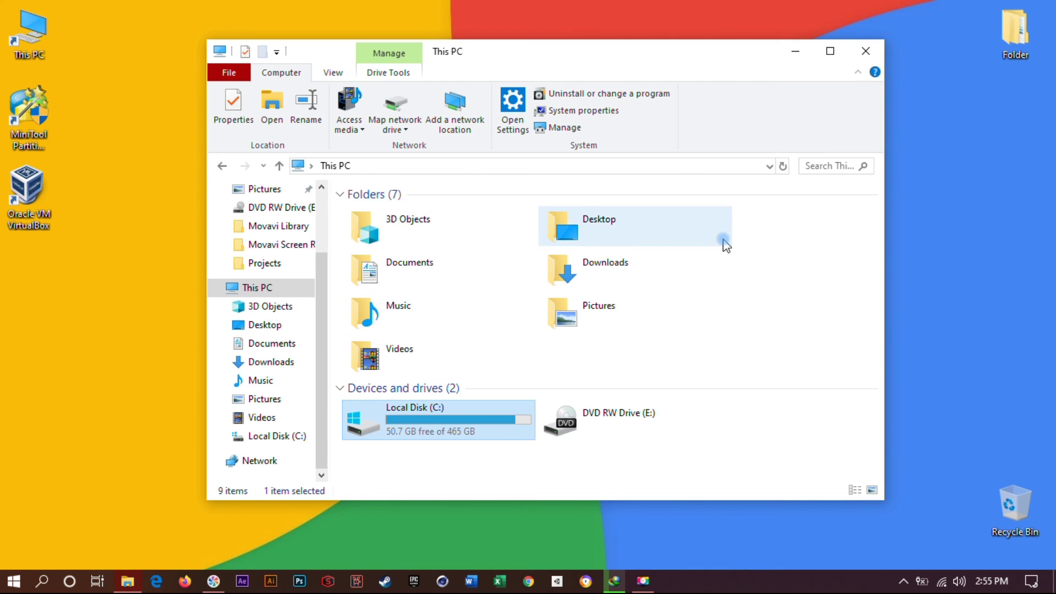
click(870, 54)
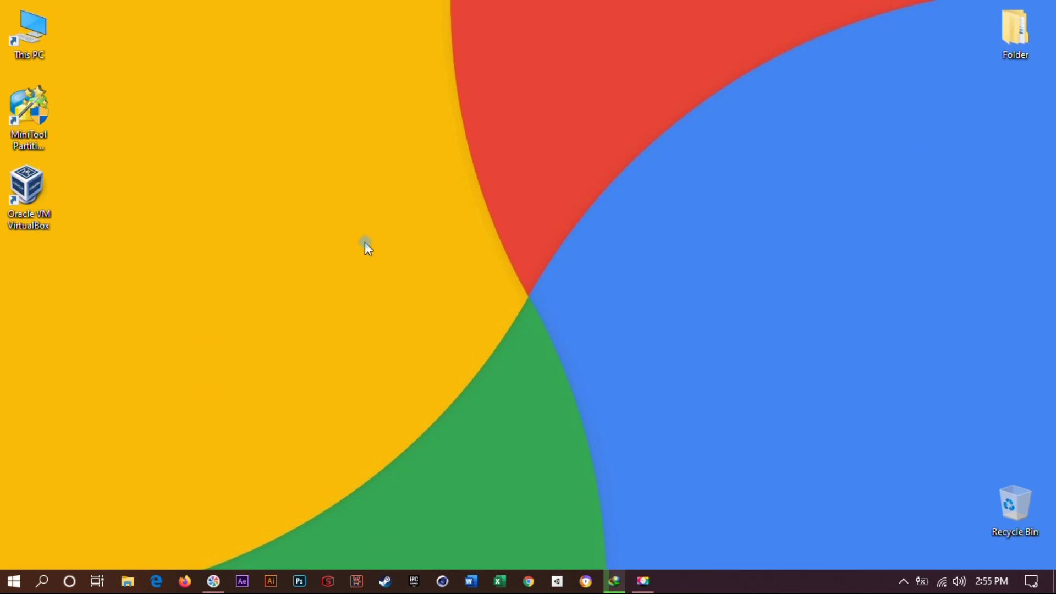